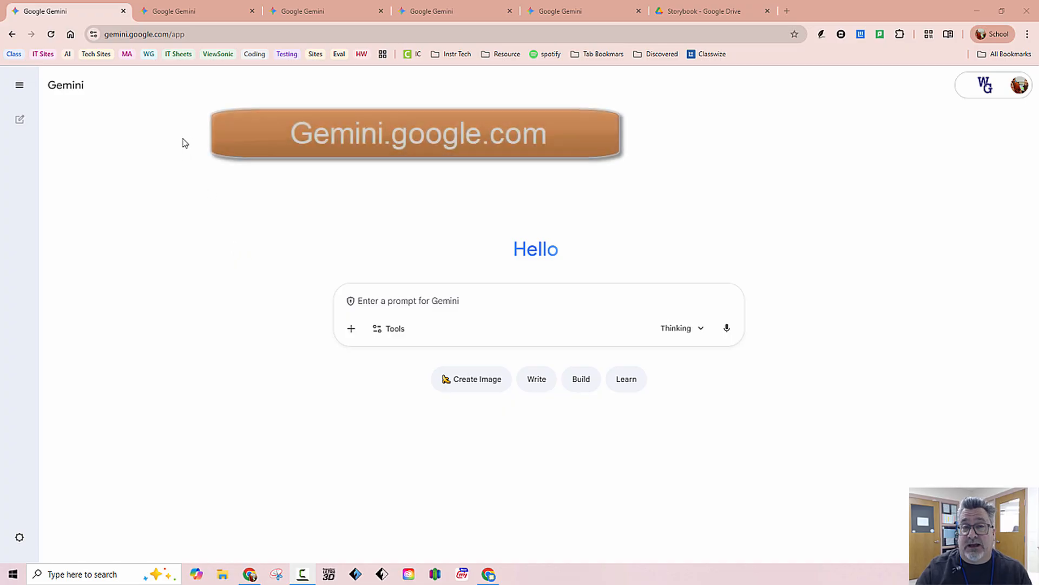
- Open the premade Storybook Gem from the expanded list of Google's Gems in the Gem manager
click(20, 87)
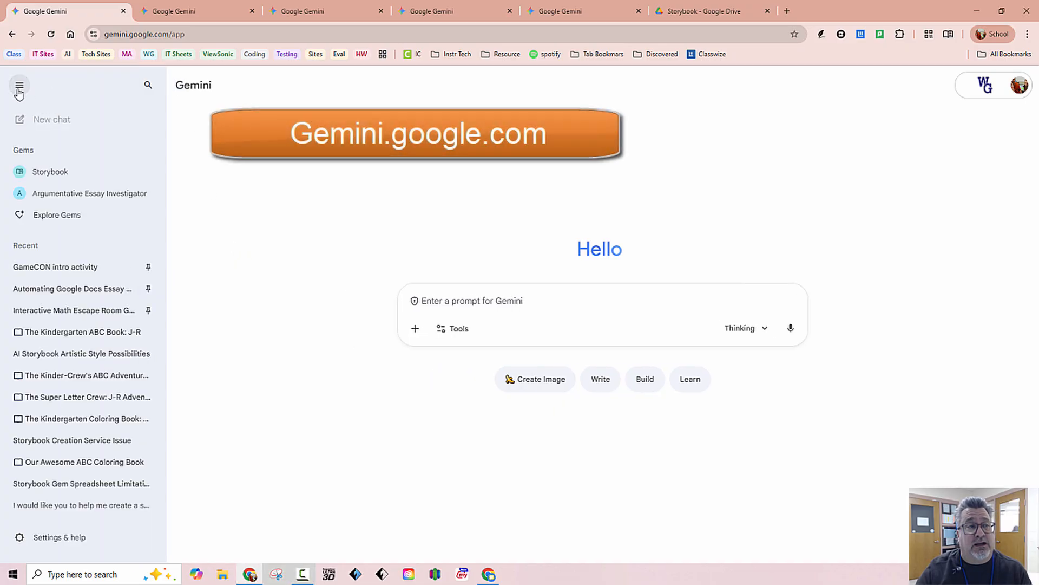
click(19, 87)
click(20, 86)
click(20, 86)
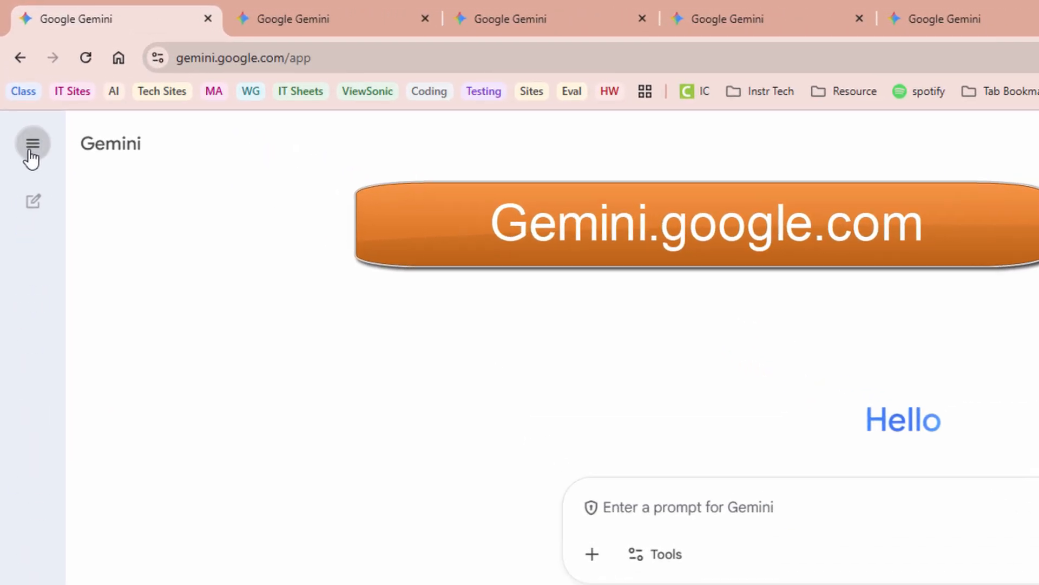
click(31, 155)
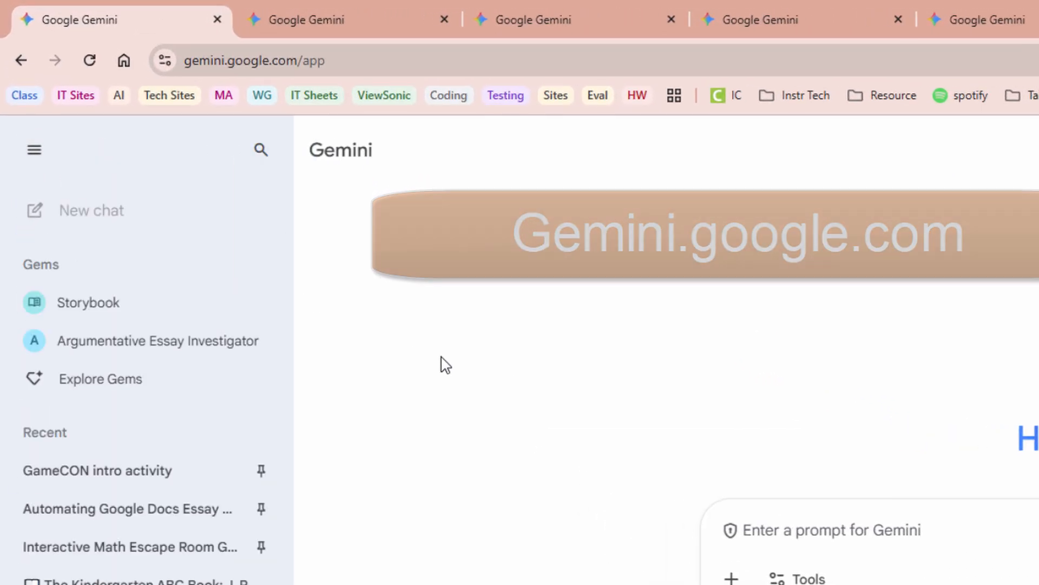
click(131, 382)
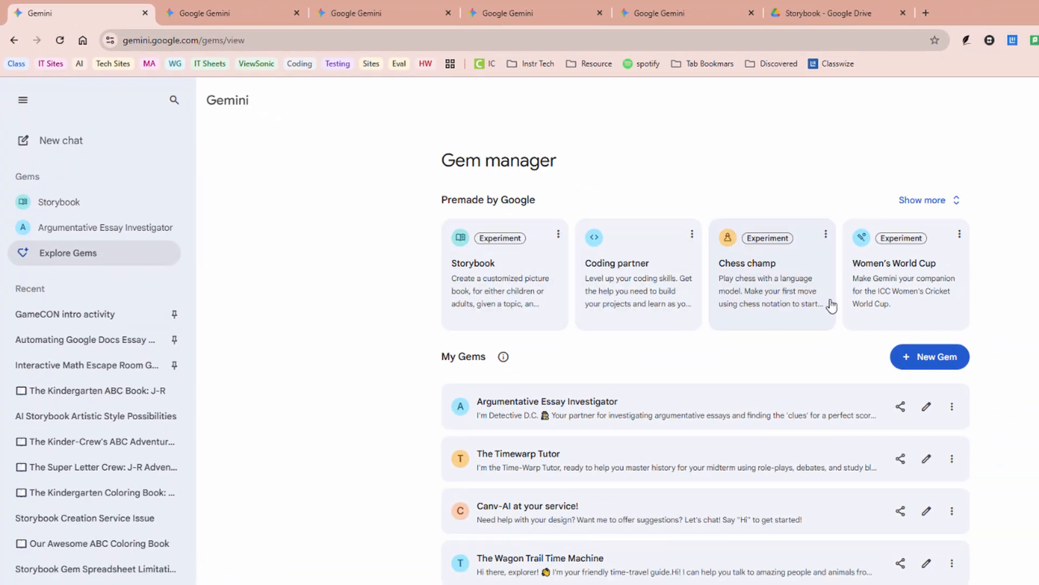
click(956, 201)
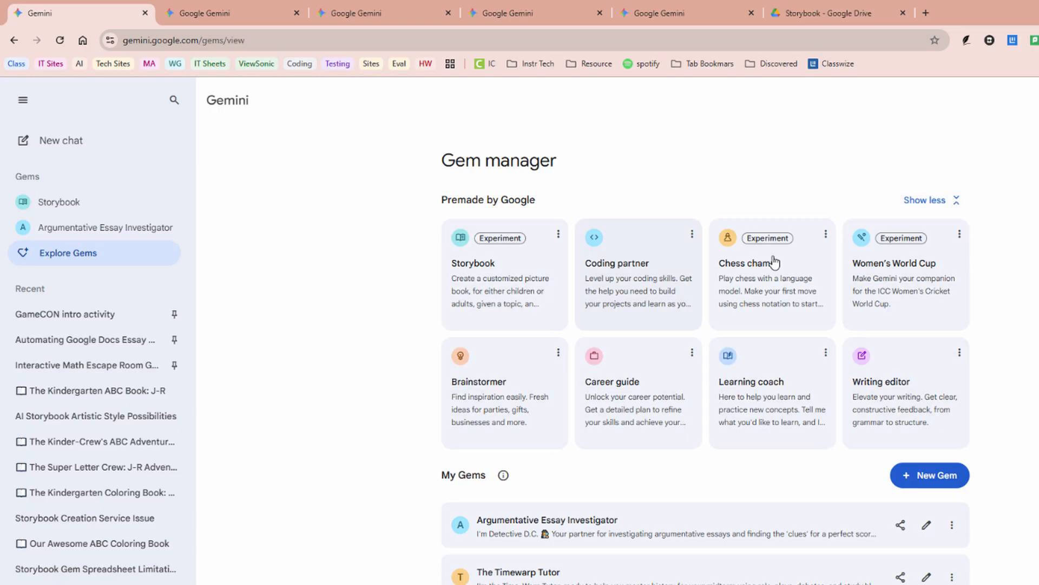
click(493, 288)
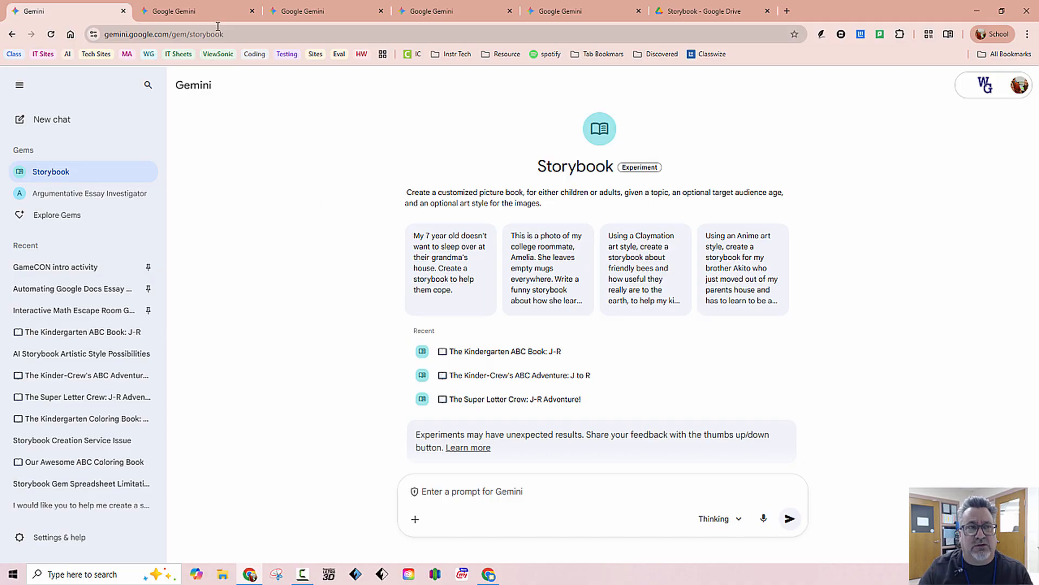
- Switch to the Storybook folder in Google Drive, open the First Grade Survey spreadsheet to examine the student data, and close it
click(197, 16)
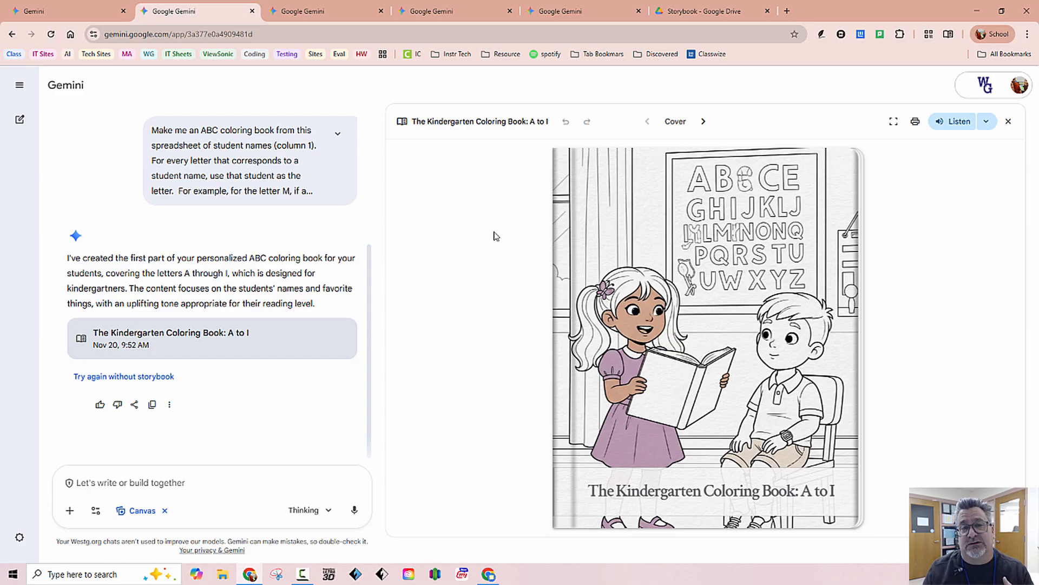
click(706, 15)
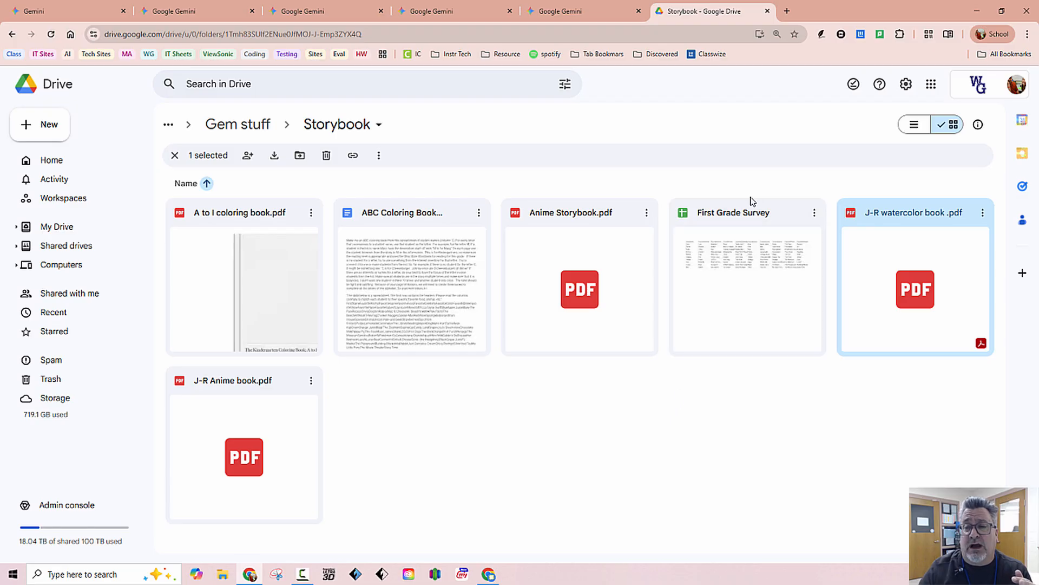
double_click(734, 211)
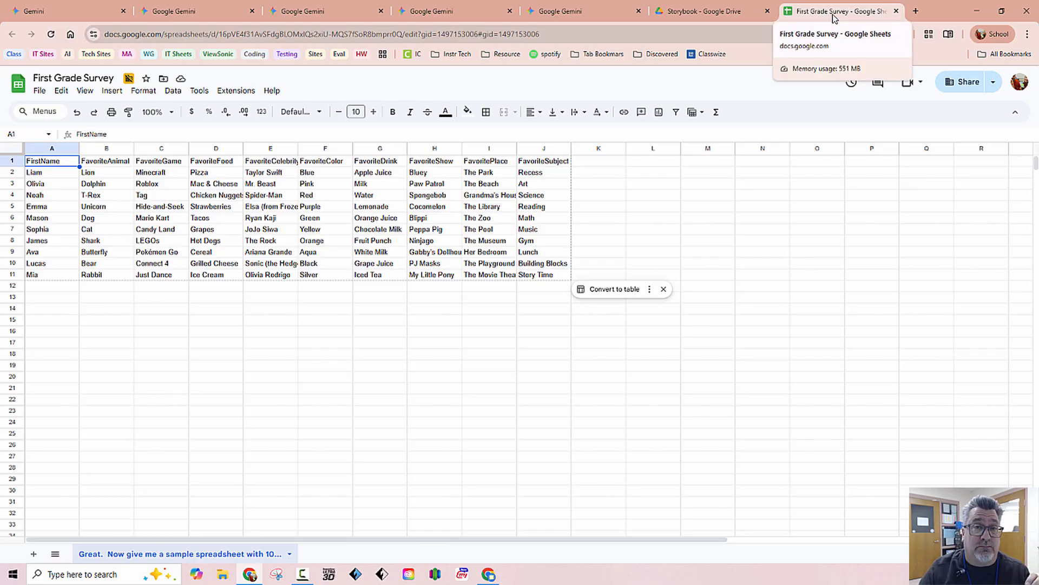
click(895, 14)
- Return to The Kindergarten Coloring Book: A to I in Gemini and page through it full screen from the cover to page 2
click(195, 11)
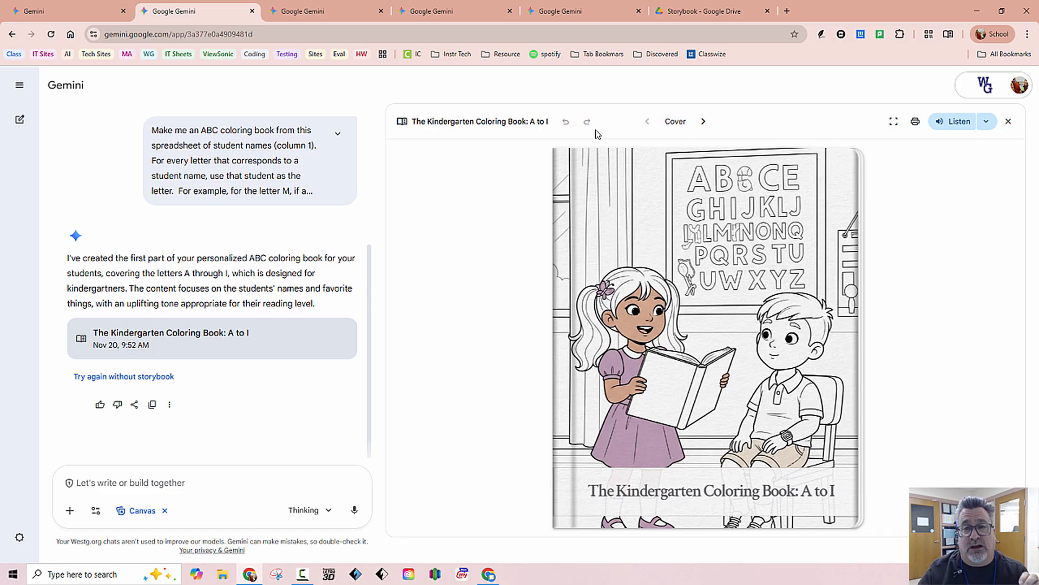
click(893, 122)
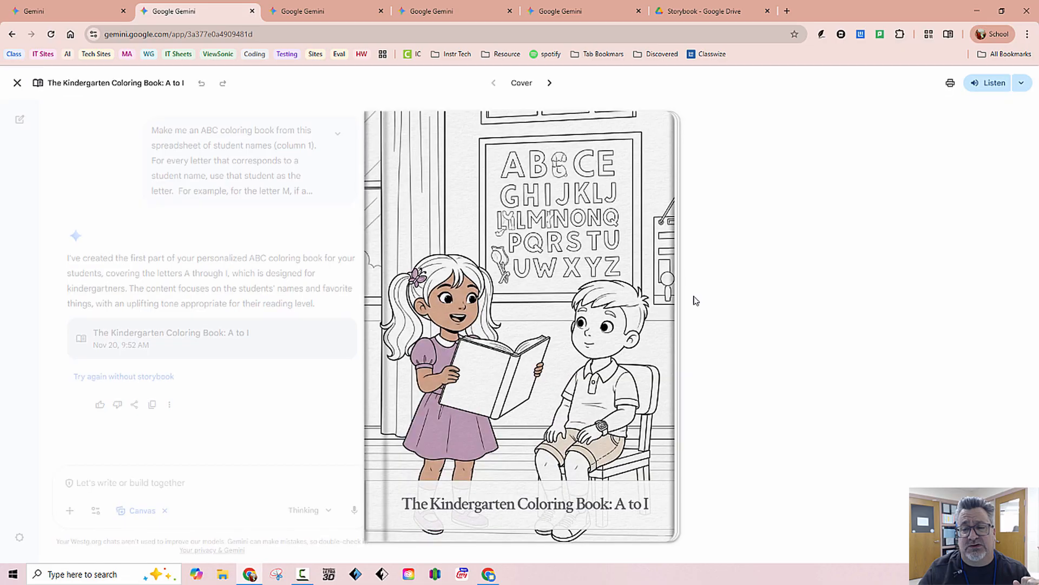
click(670, 524)
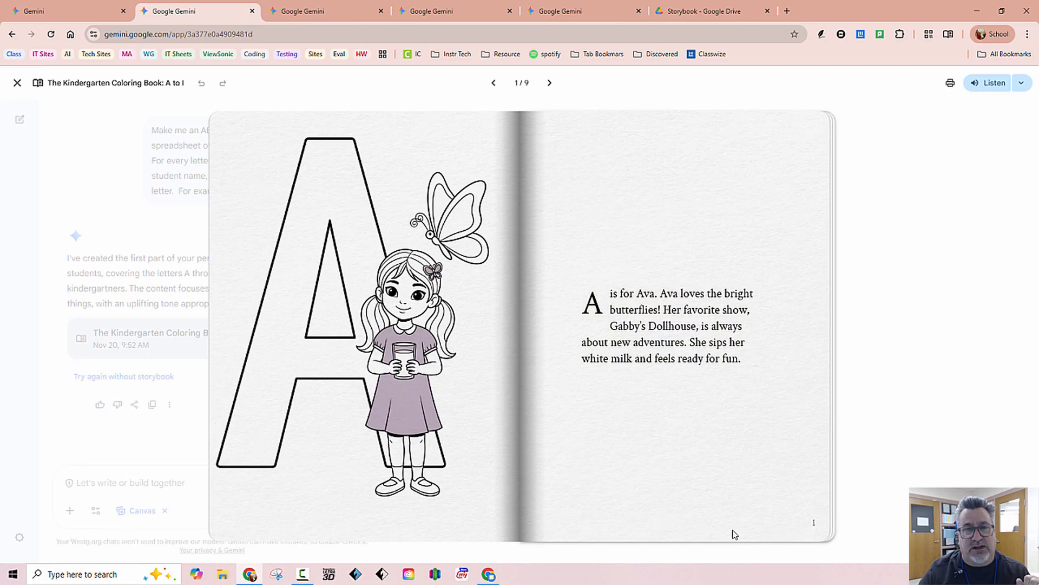
click(810, 530)
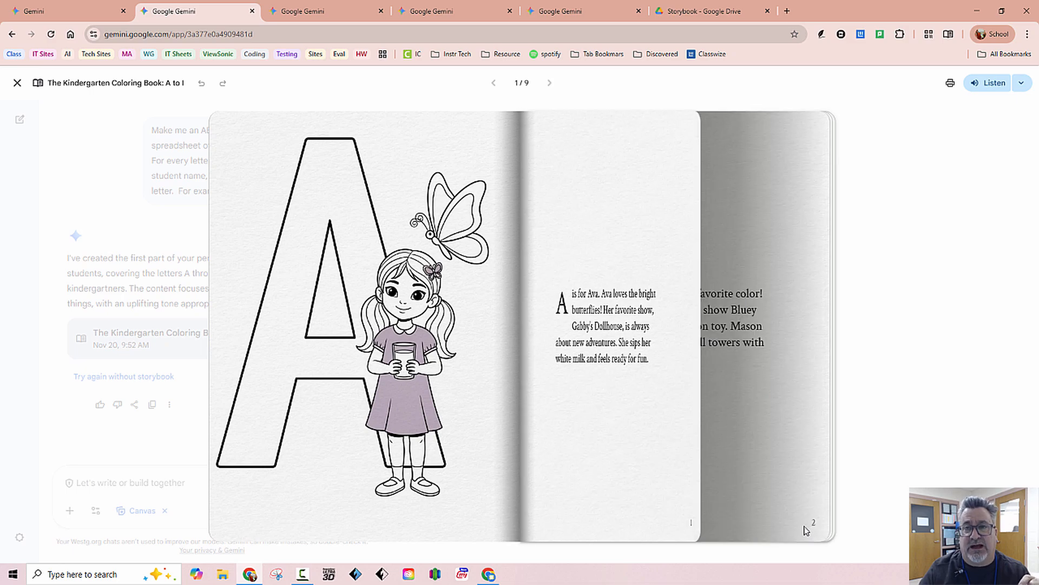
- Reopen the First Grade Survey spreadsheet from Google Drive and select row 9 to examine that student's favorites
click(702, 15)
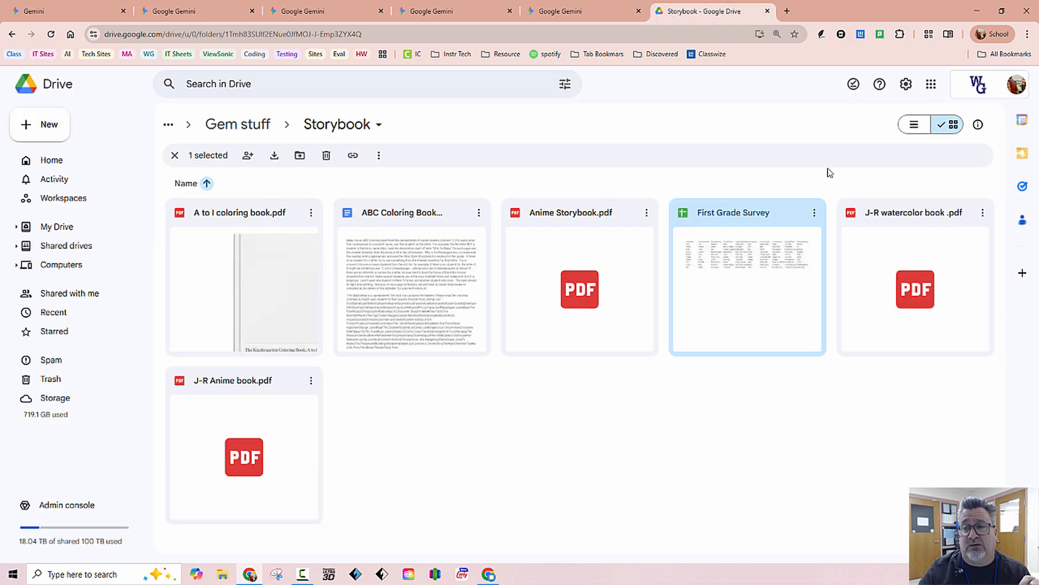
double_click(792, 283)
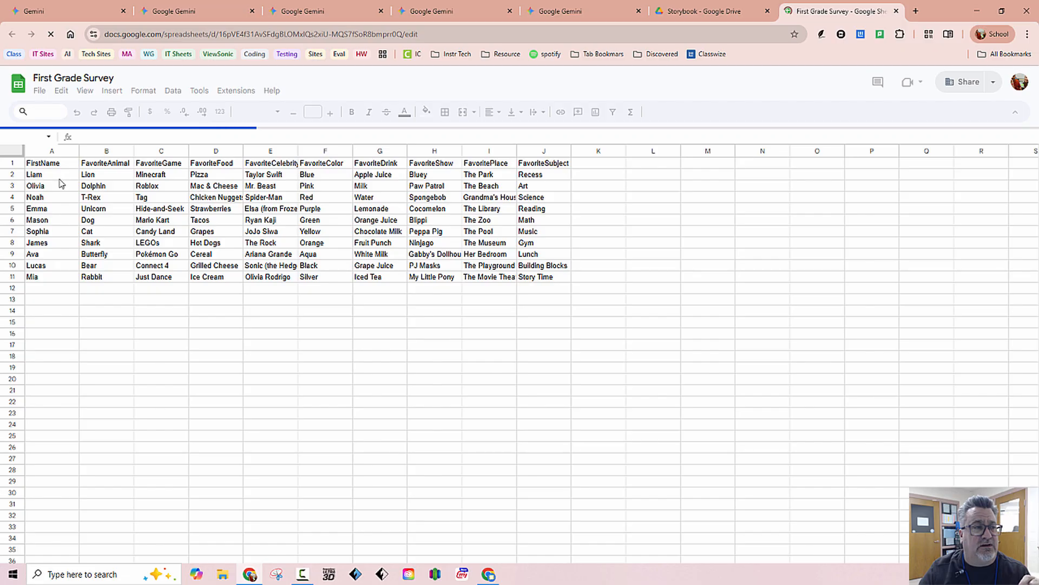
click(50, 255)
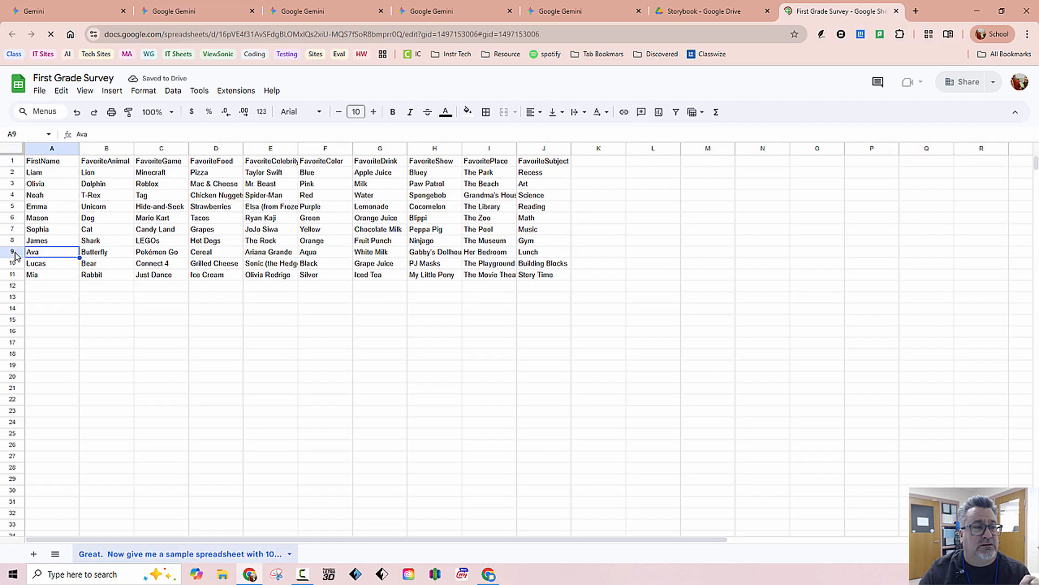
click(14, 254)
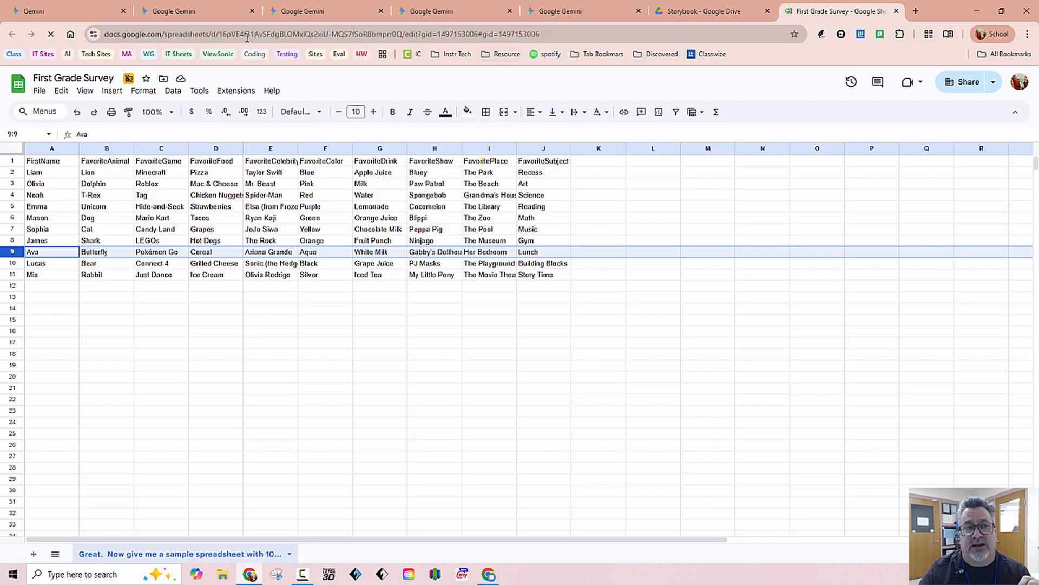
- Go back to the Gemini coloring book, page ahead to the letter D spread, and leave the full-screen view
click(187, 13)
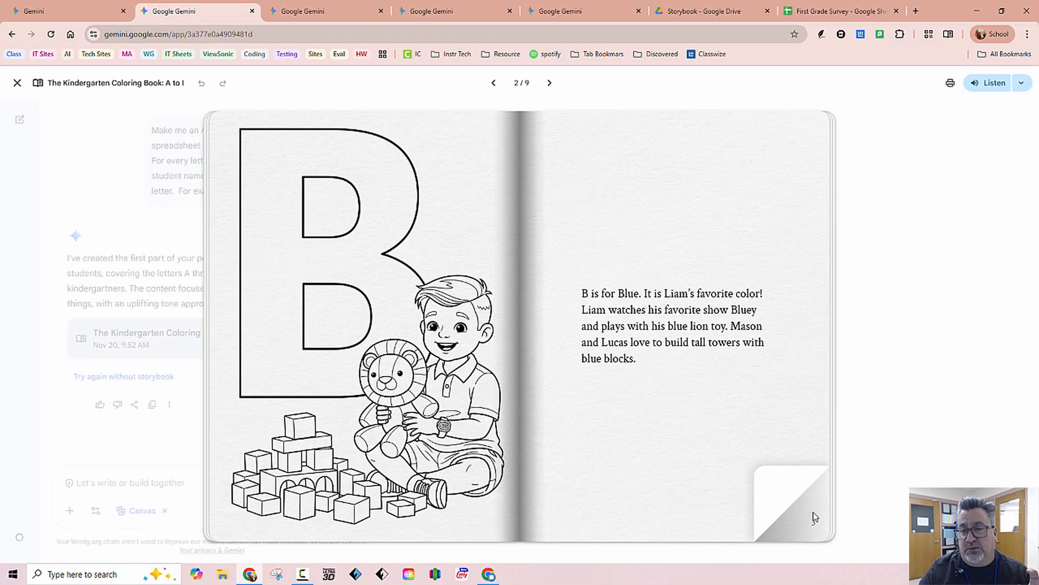
click(800, 506)
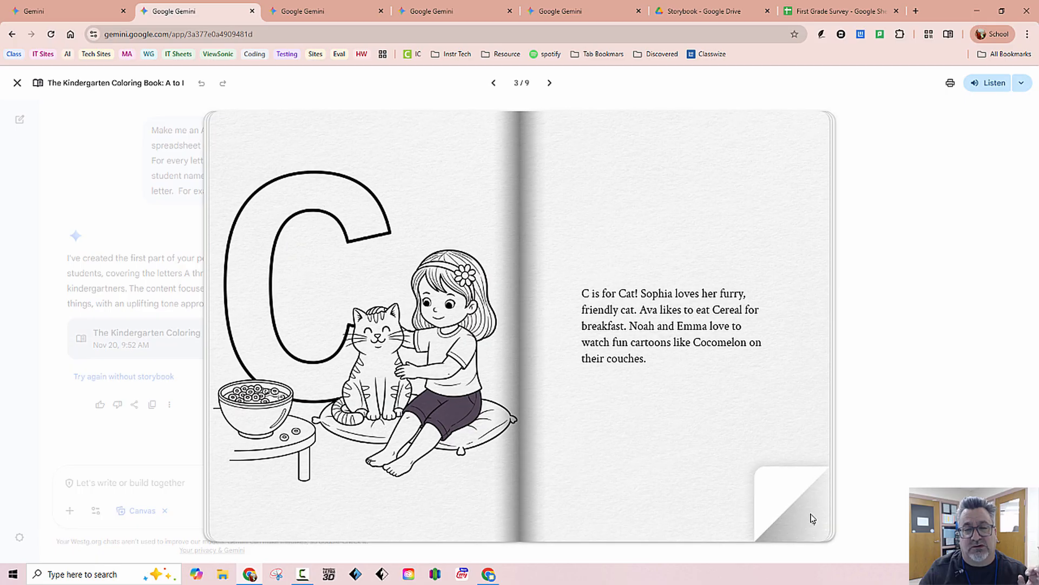
click(810, 517)
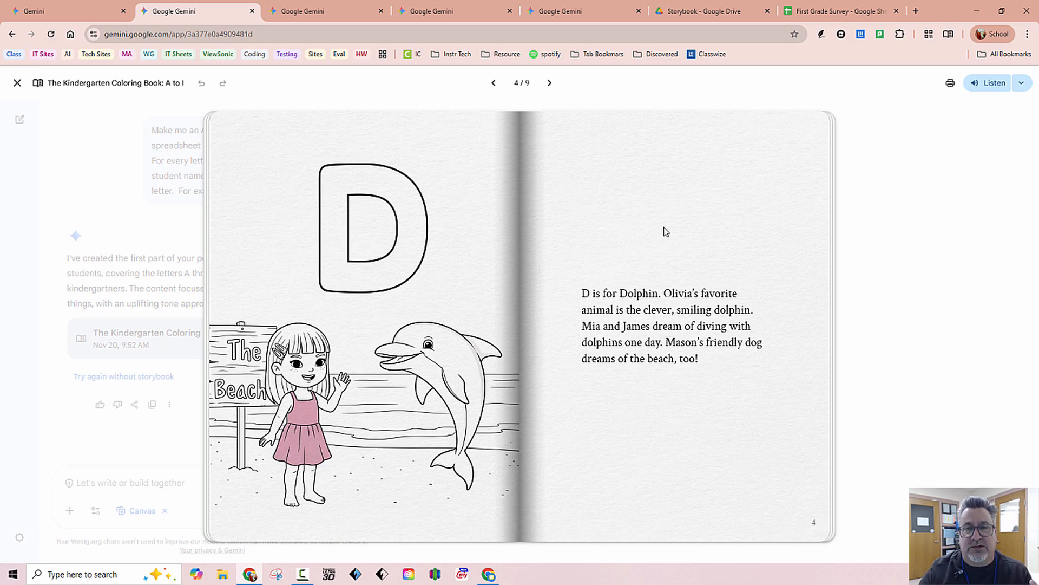
click(18, 84)
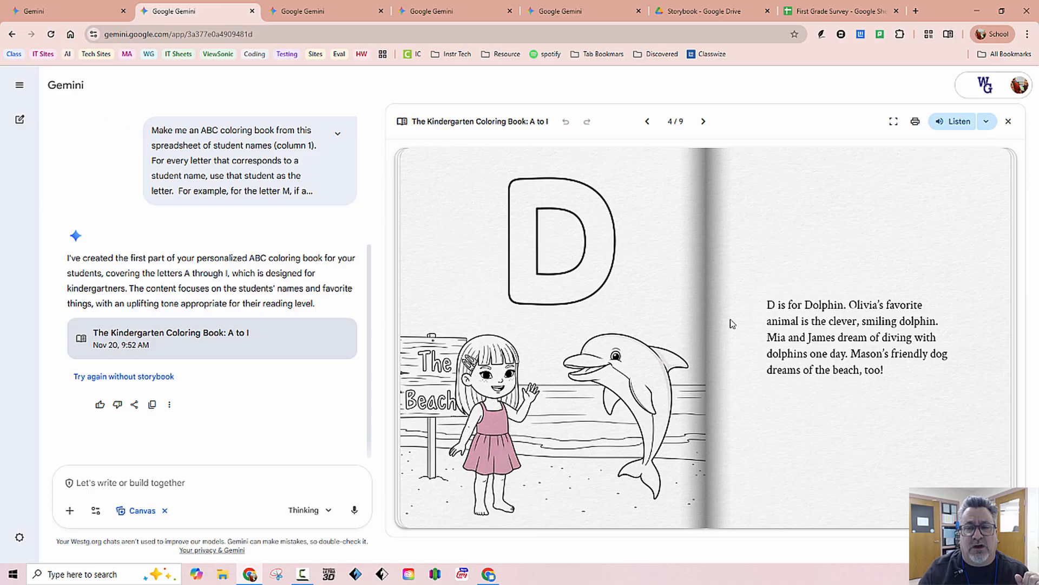
- Switch to the watercolor storybook The Kindergarten ABC Book: J-R and page from its cover to the letter L spread
click(323, 13)
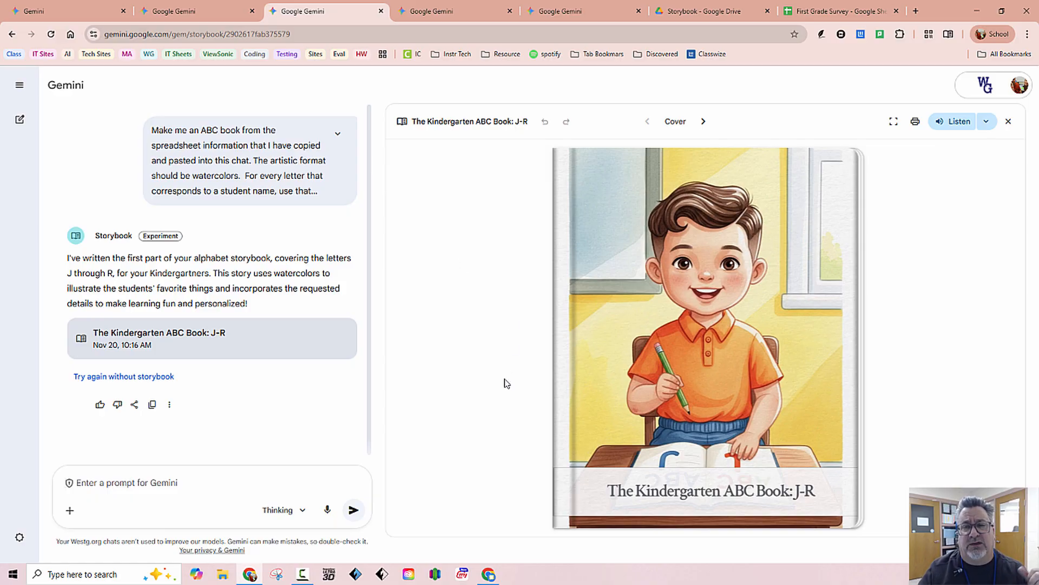
click(843, 522)
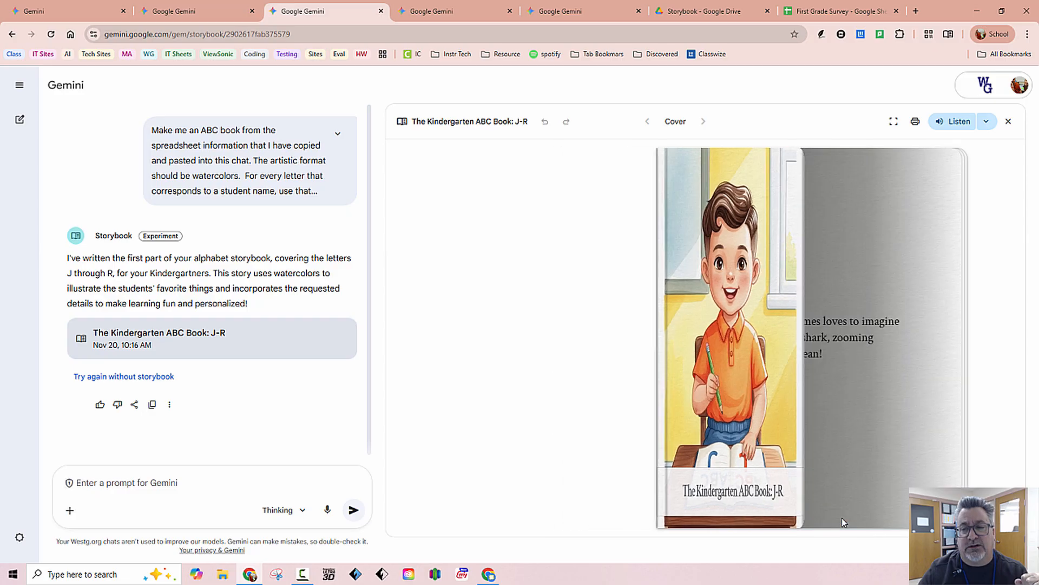
click(990, 509)
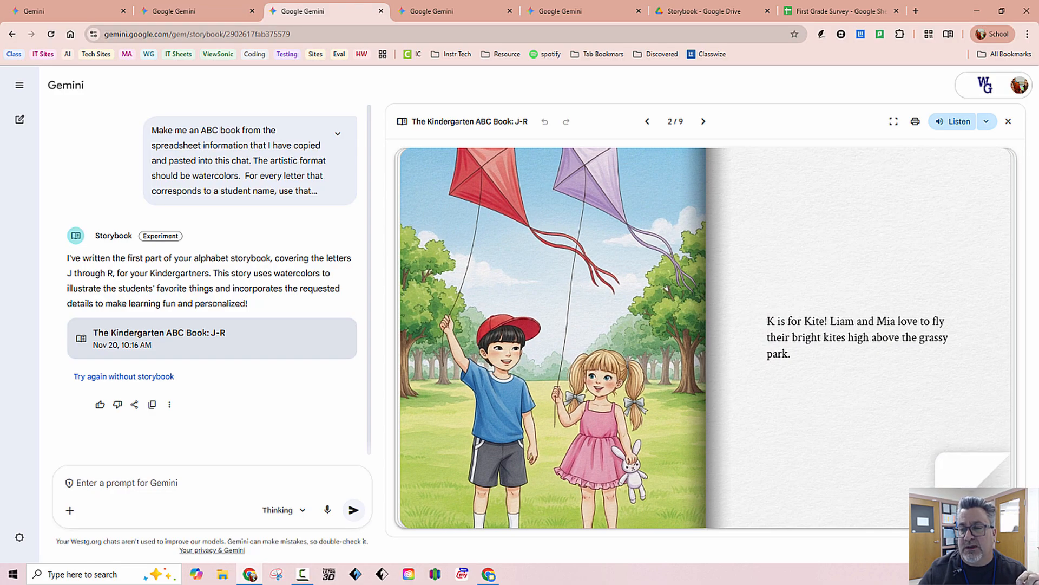
click(993, 477)
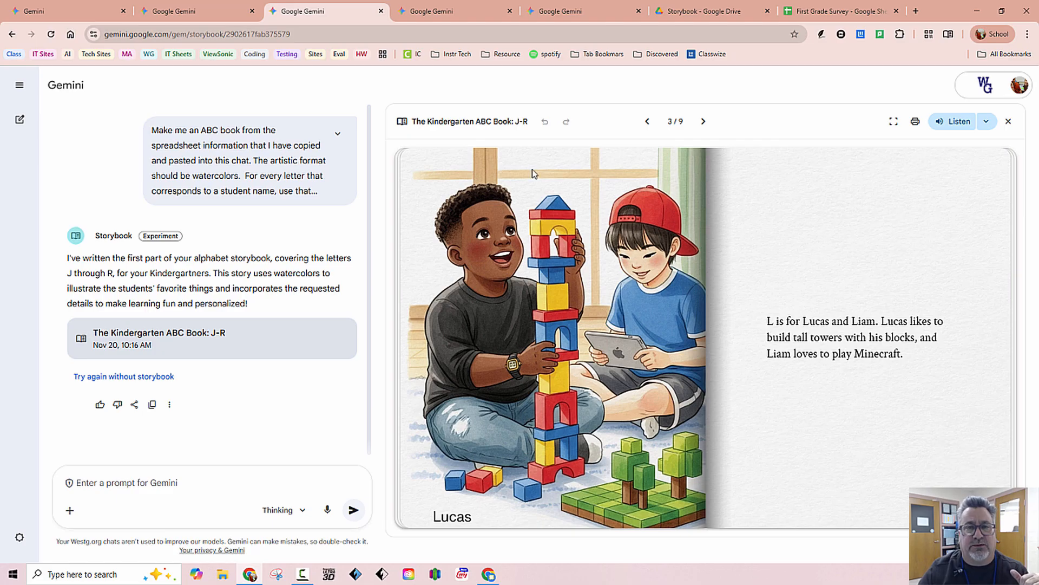
- Switch to the anime storybook The Coolest ABCs: J to R and page through it from the cover to the letter N spread
click(463, 19)
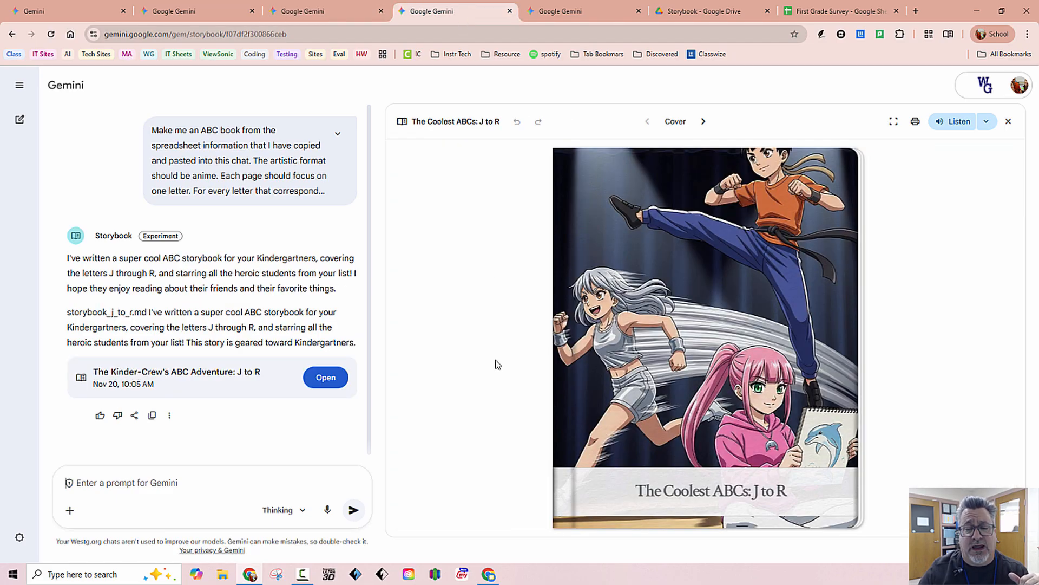
click(846, 514)
click(977, 500)
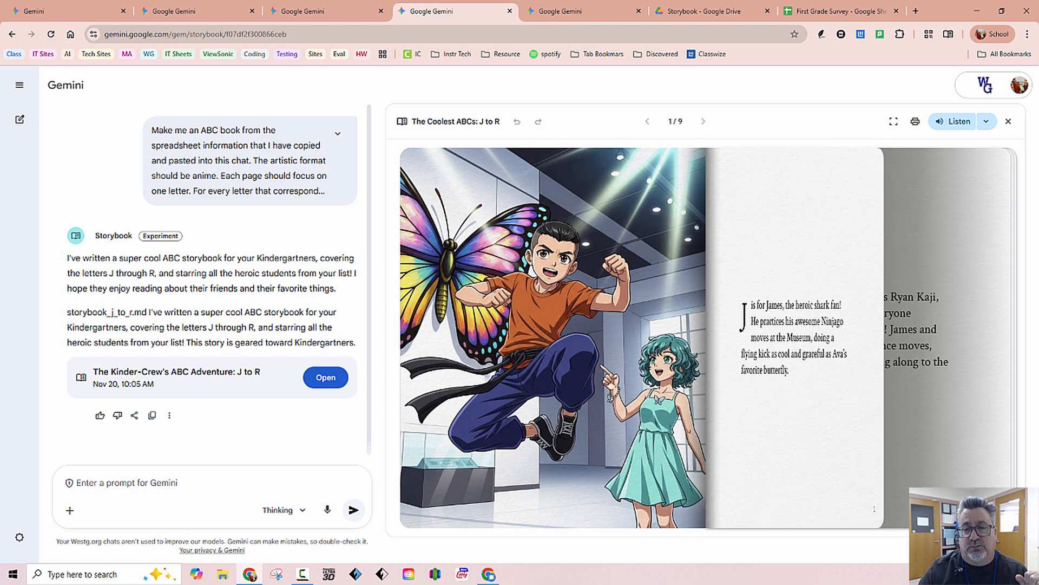
click(977, 501)
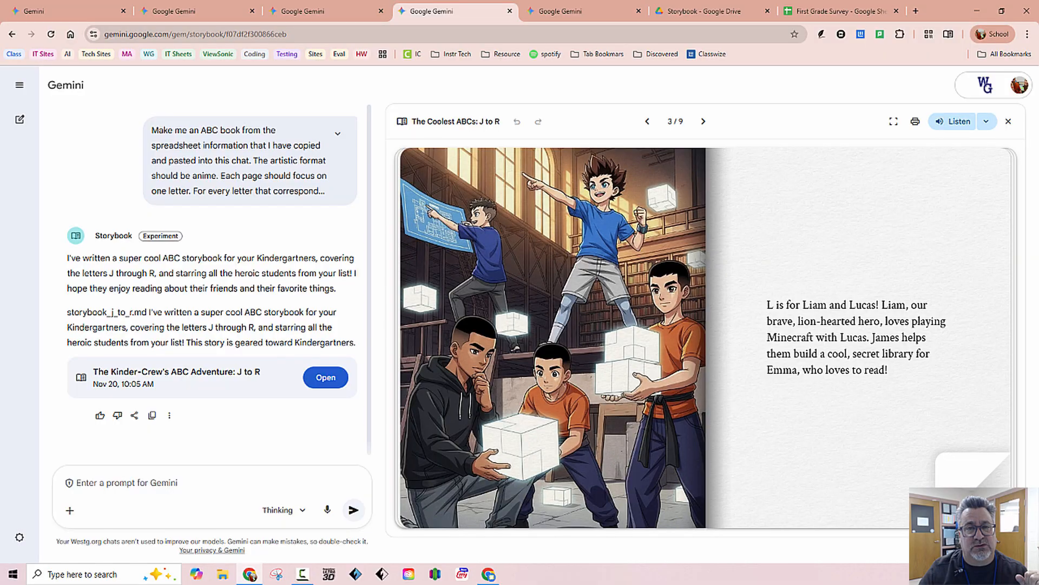
click(977, 501)
click(977, 500)
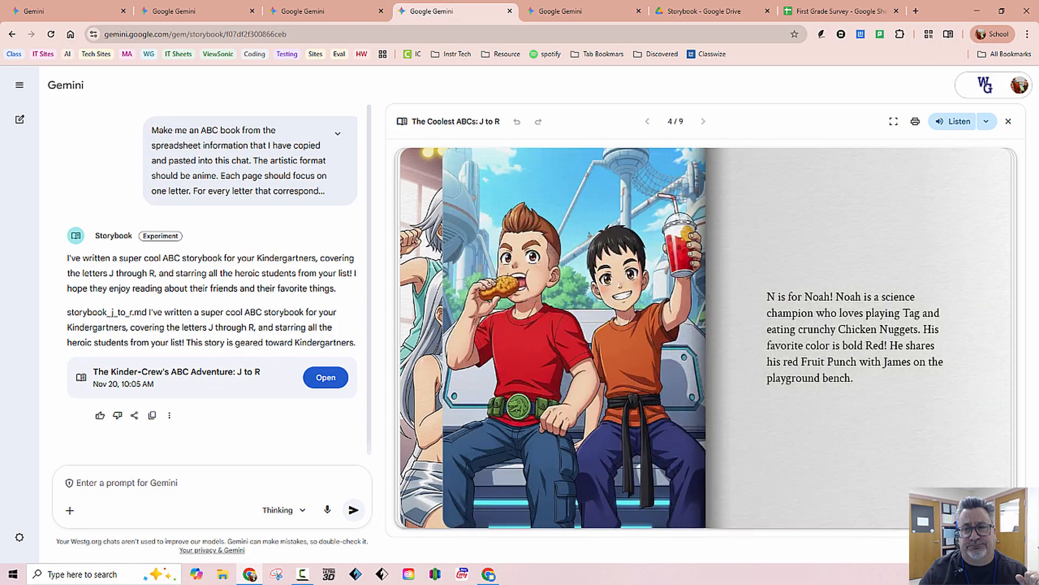
- Switch to the anime storybook The Awesome Alphabet Adventure and page through it from the cover to page 6
click(571, 13)
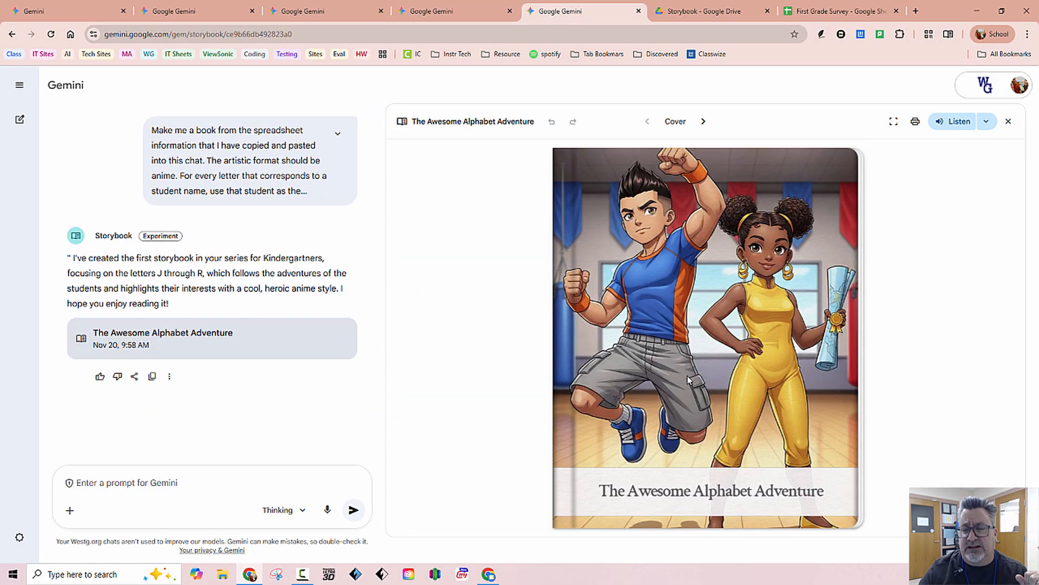
click(839, 500)
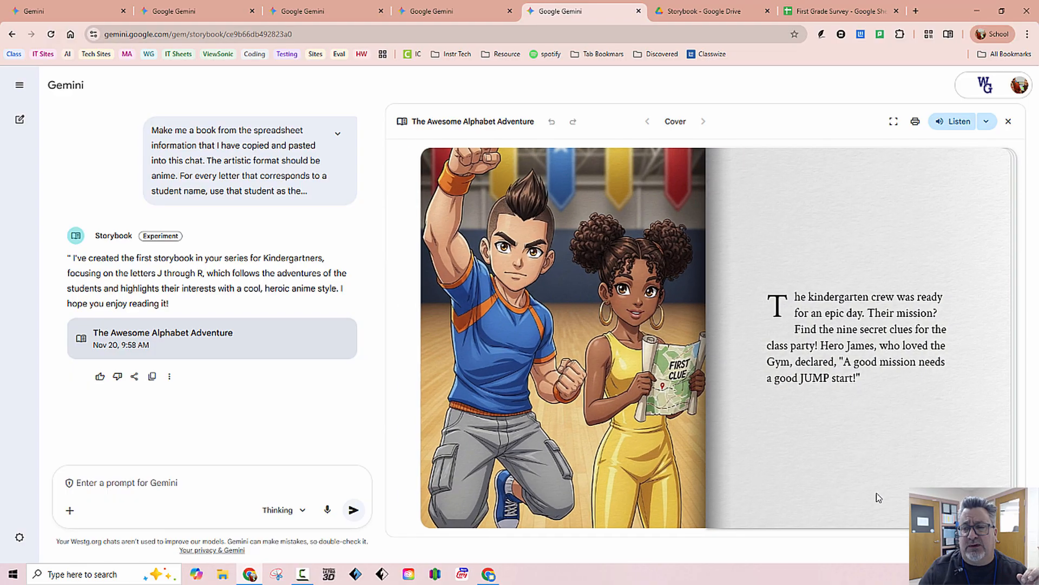
click(974, 465)
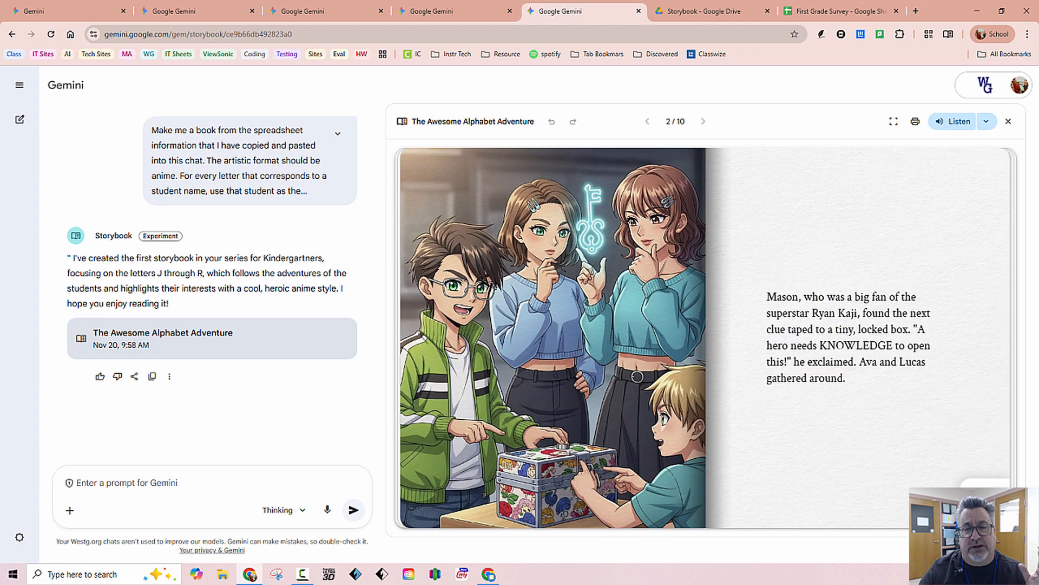
click(977, 500)
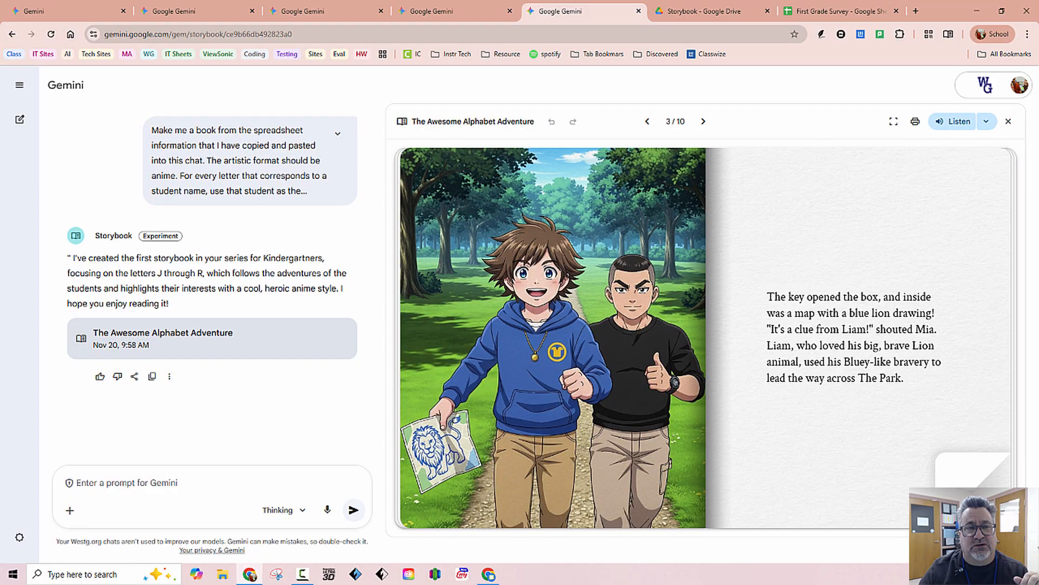
click(977, 501)
click(977, 501)
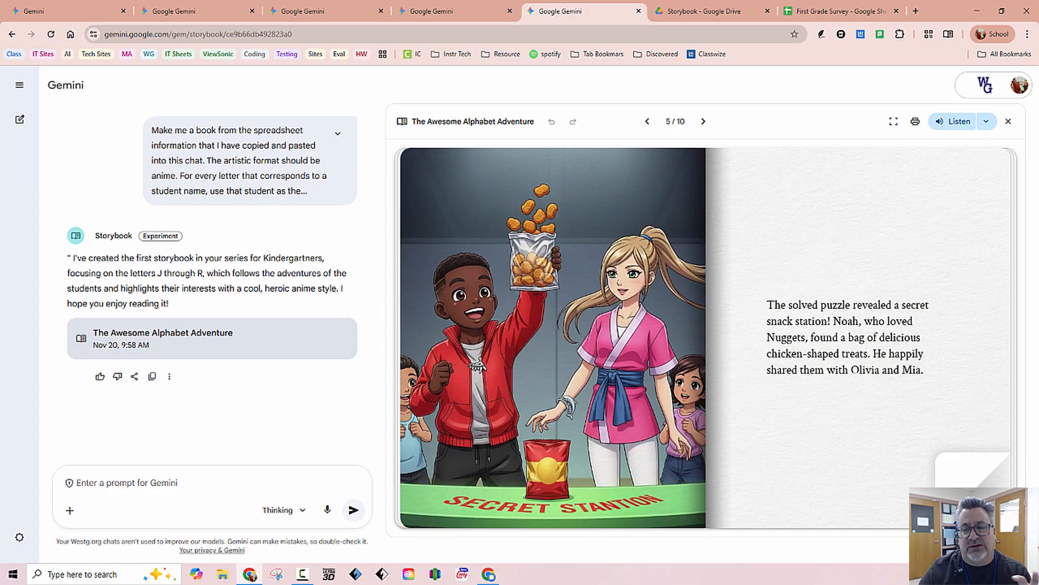
click(977, 500)
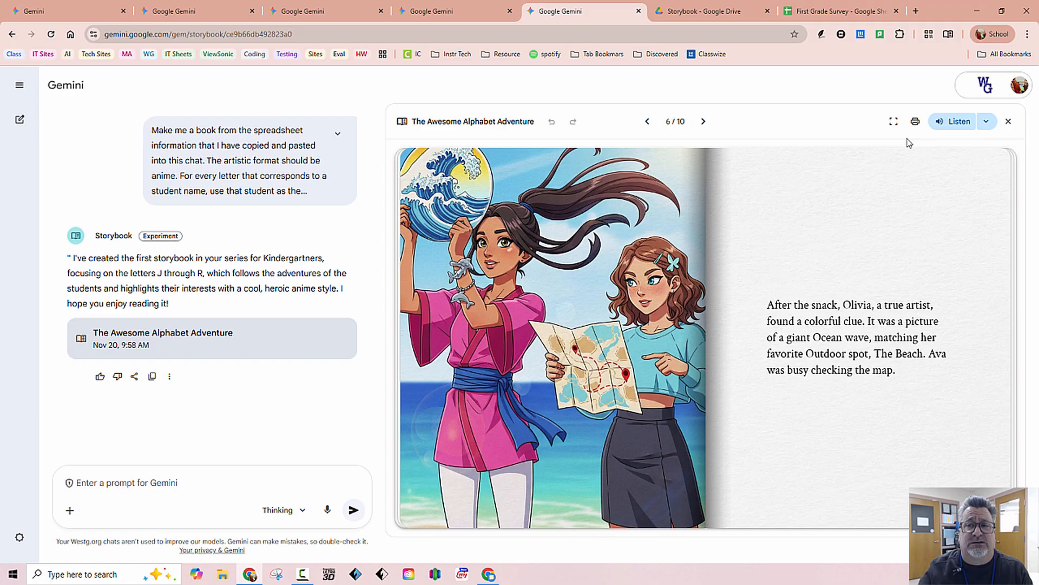
- Switch to the Storybook folder in Google Drive, preview A to I coloring book.pdf down to the letter D page, and close the preview
click(719, 11)
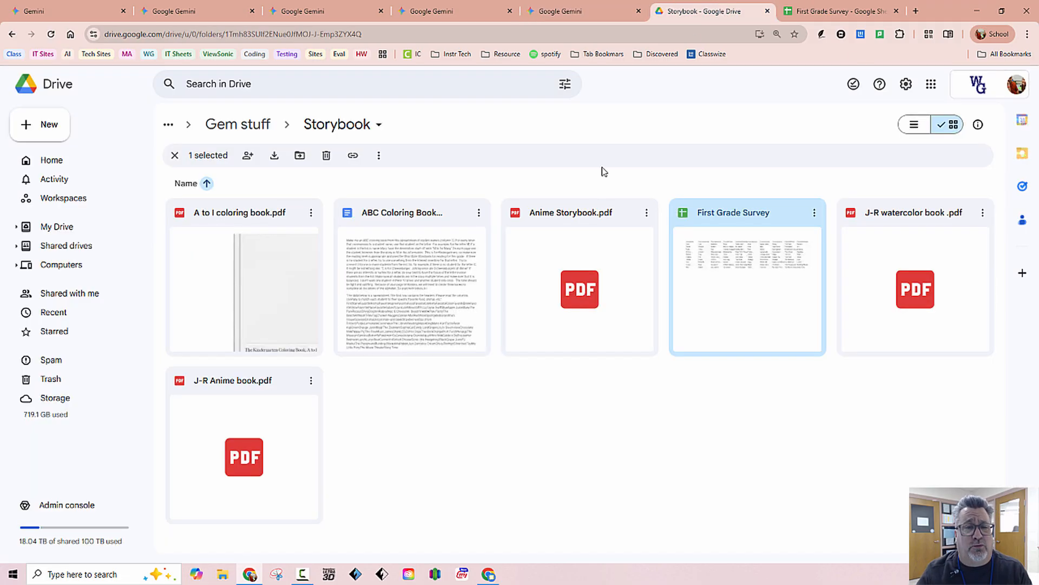
double_click(292, 310)
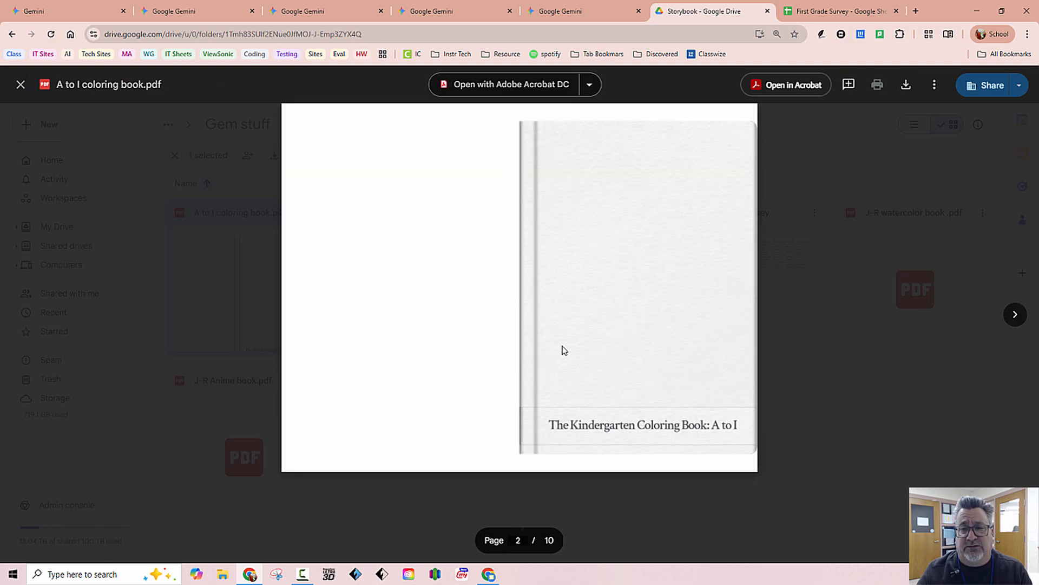
scroll(541, 367, down, 5)
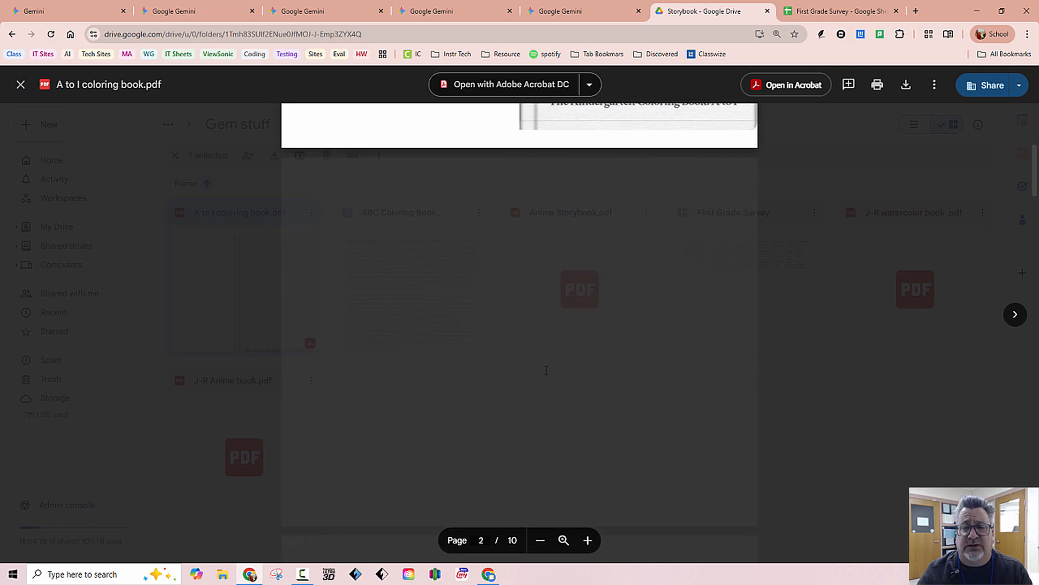
scroll(547, 370, down, 5)
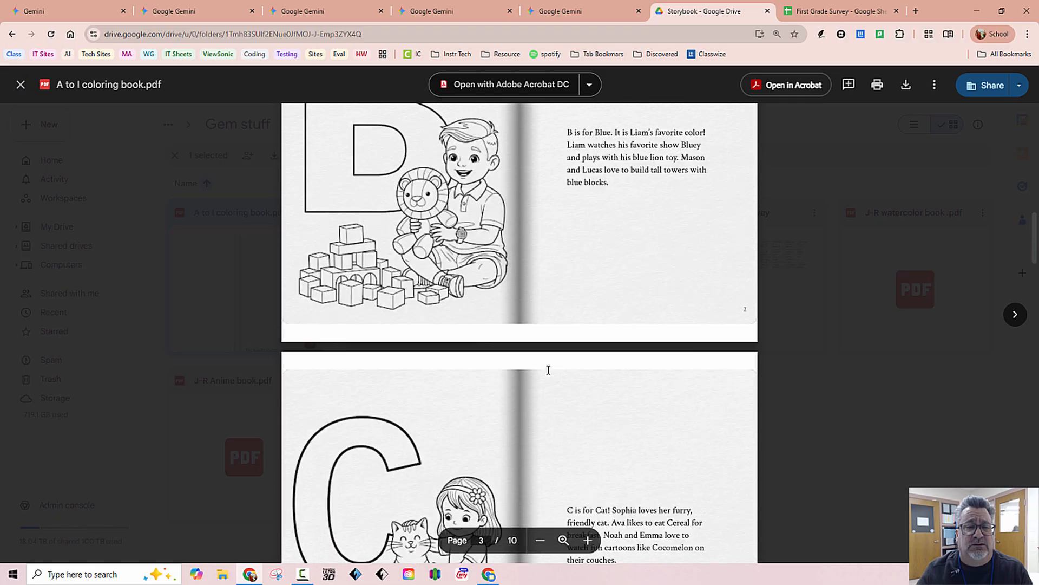
scroll(548, 368, down, 7)
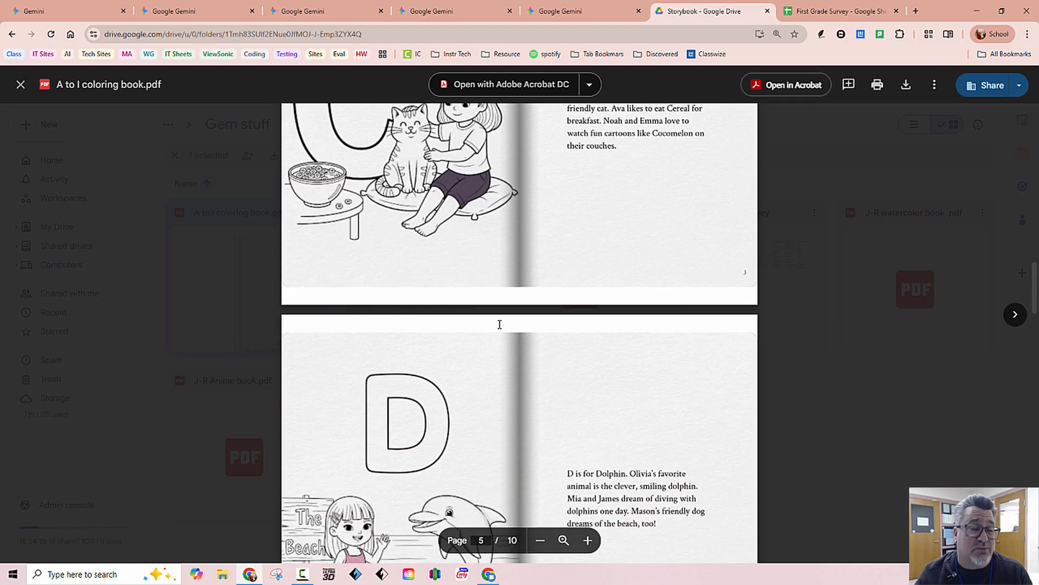
click(21, 85)
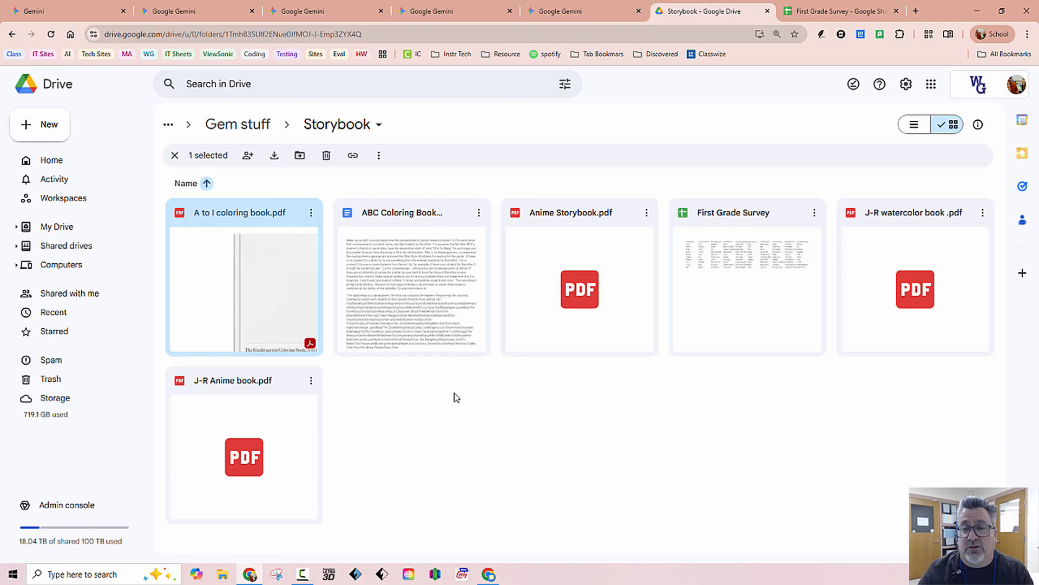
- Open the ABC Coloring Book Instructions document and highlight the instruction paragraph, followed by the spreadsheet data section below it
double_click(417, 308)
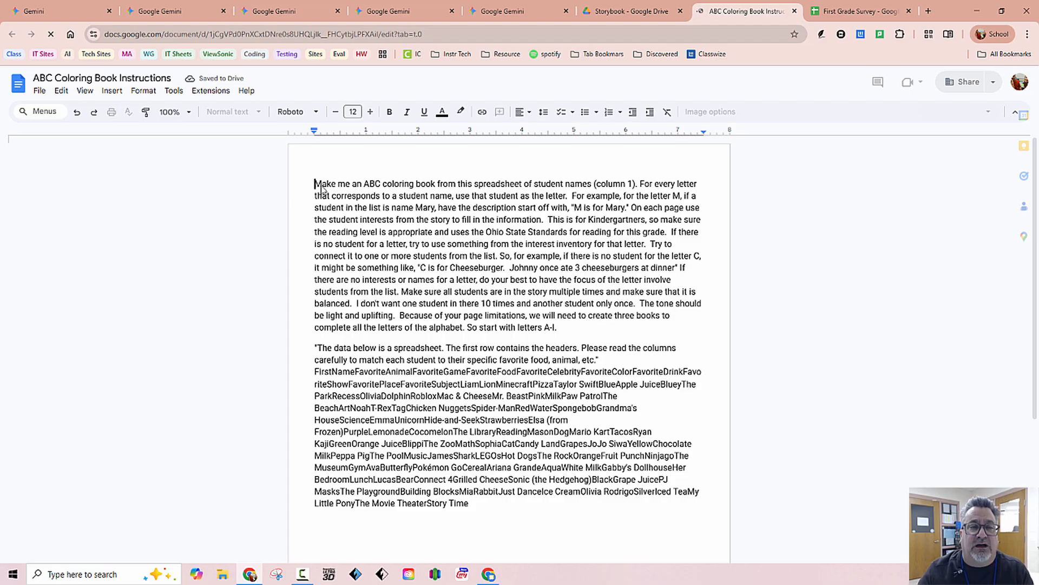
drag(315, 209, 620, 352)
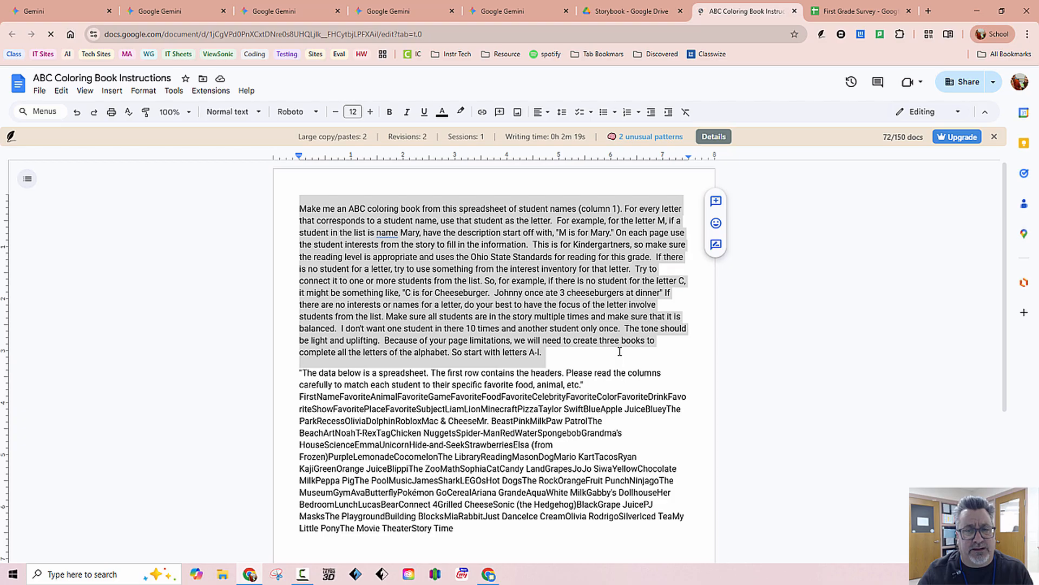
click(558, 316)
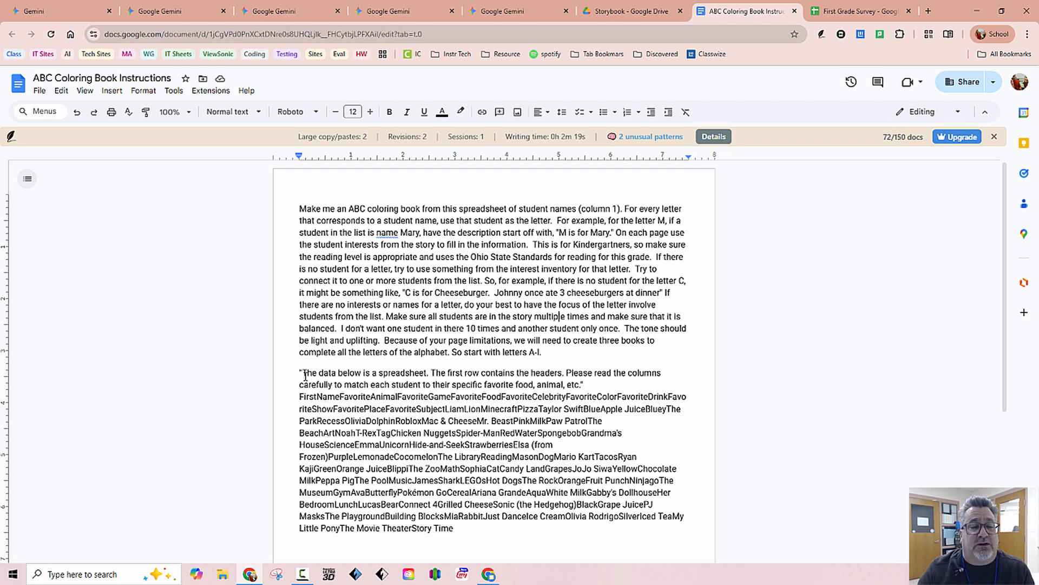
drag(303, 373, 496, 530)
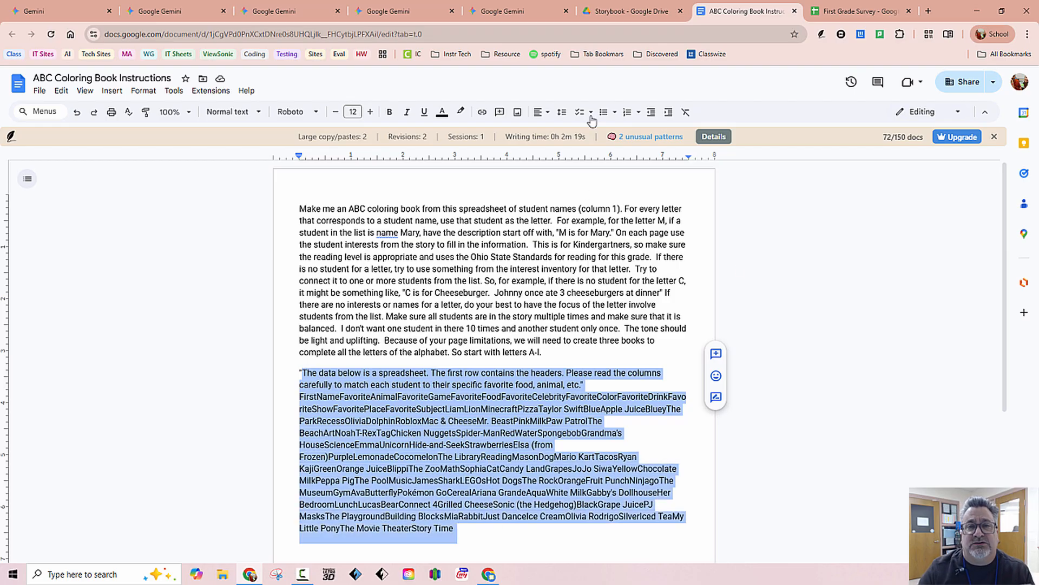
- Switch to the First Grade Survey spreadsheet and select the whole survey table with its headers, A1:J11
click(838, 19)
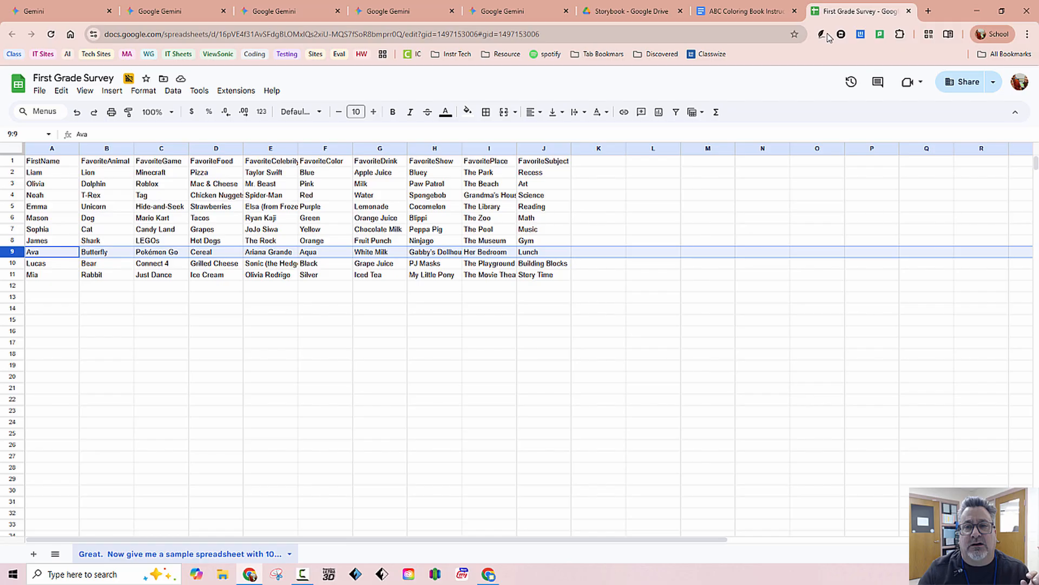
click(541, 184)
mouse_move(58, 164)
mouse_down()
mouse_move(173, 174)
mouse_move(487, 276)
mouse_move(541, 278)
mouse_up()
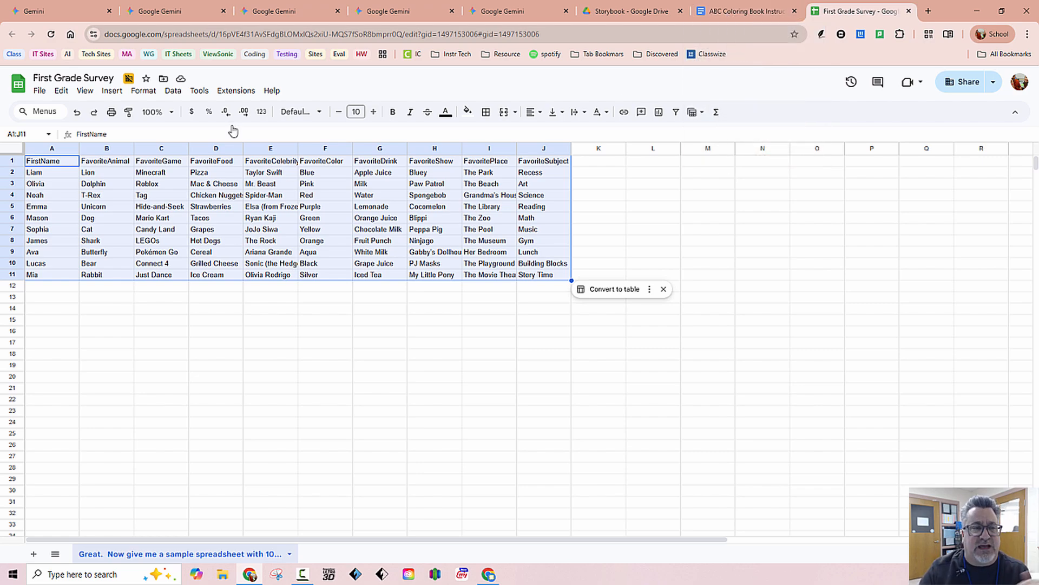
- Return to the ABC Coloring Book Instructions document and highlight the sentence explaining the data, followed by the pasted survey data
click(718, 12)
click(447, 247)
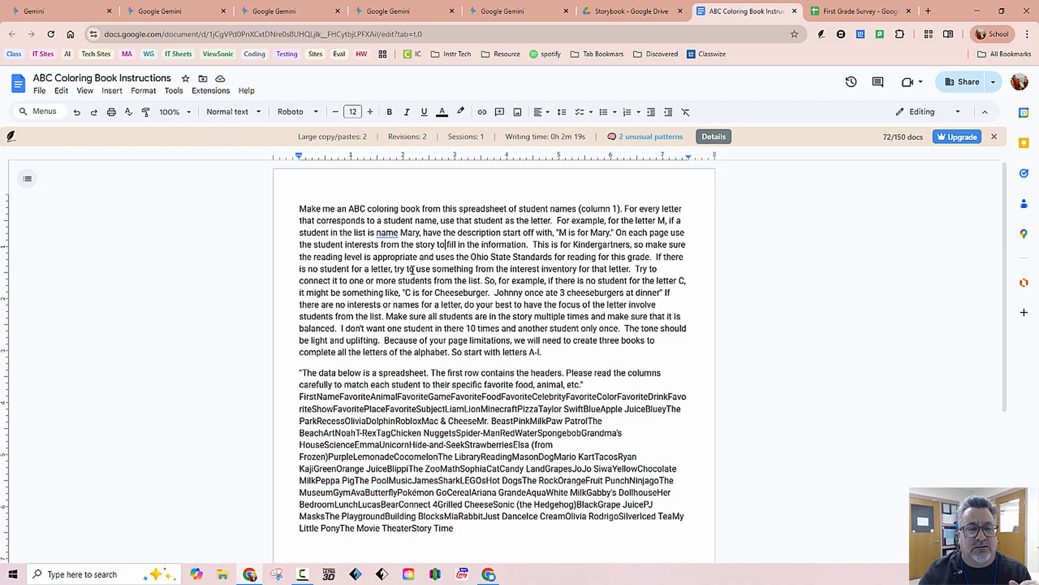
drag(302, 372, 585, 385)
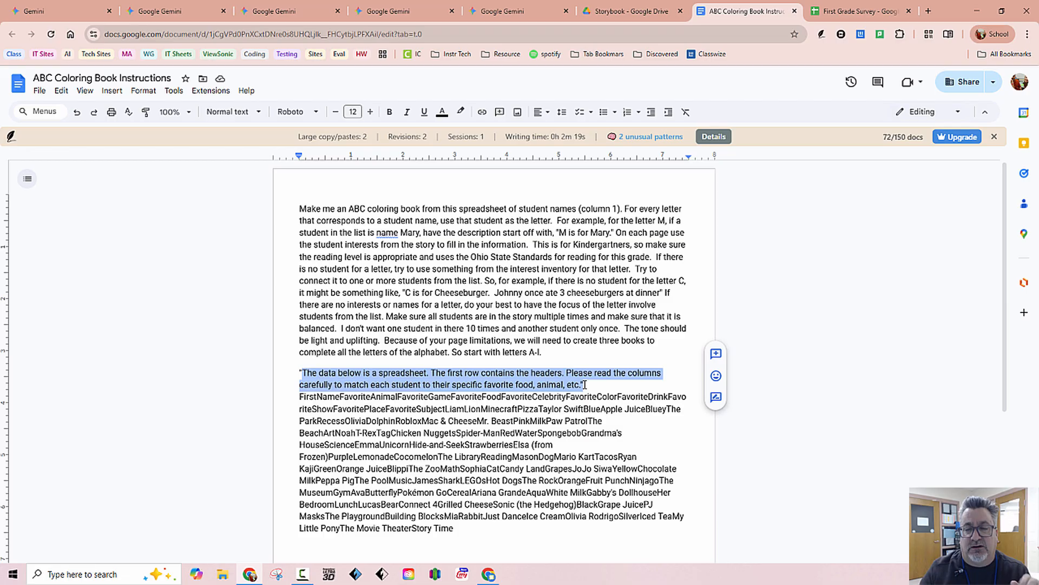
click(616, 402)
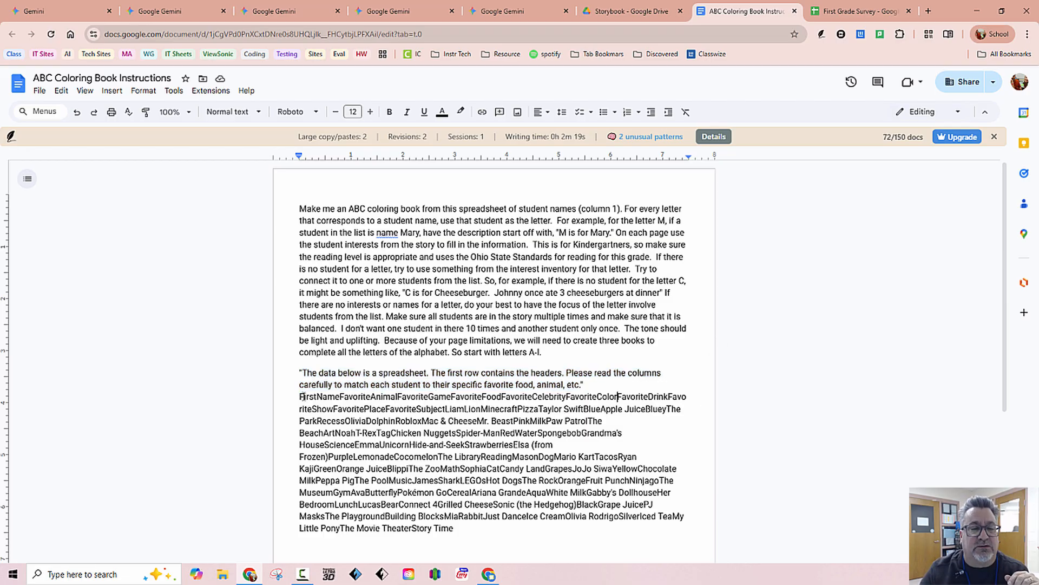
drag(299, 397, 482, 527)
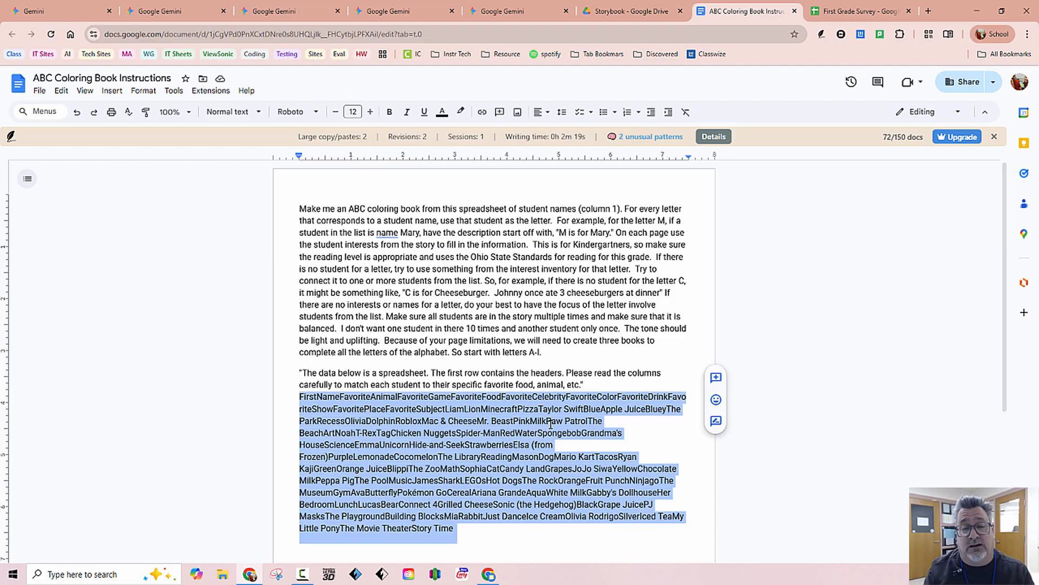
- Select the document's entire prompt, from the coloring book instructions through the end of the pasted survey data
click(419, 320)
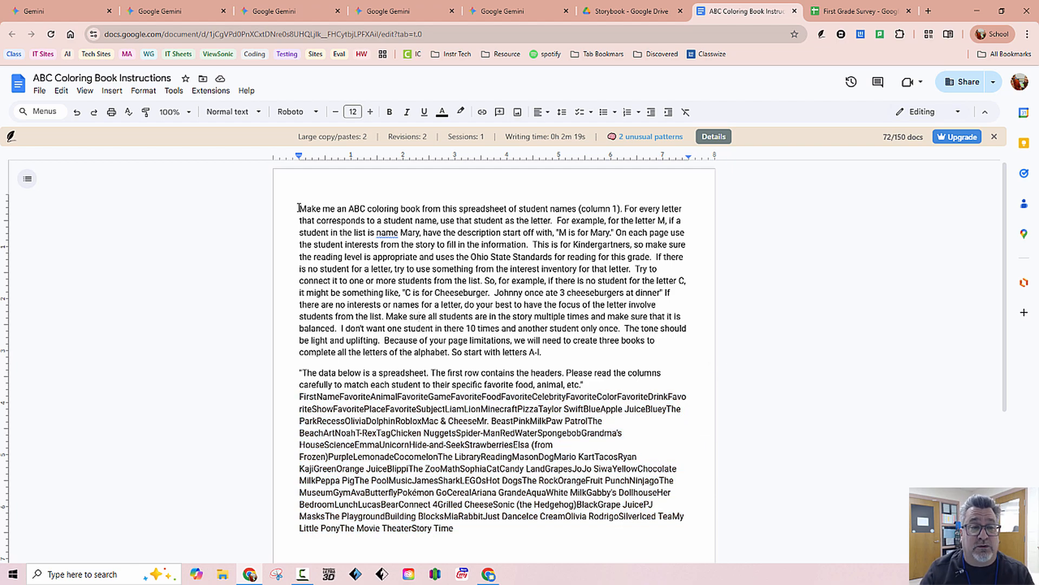
drag(299, 208, 522, 527)
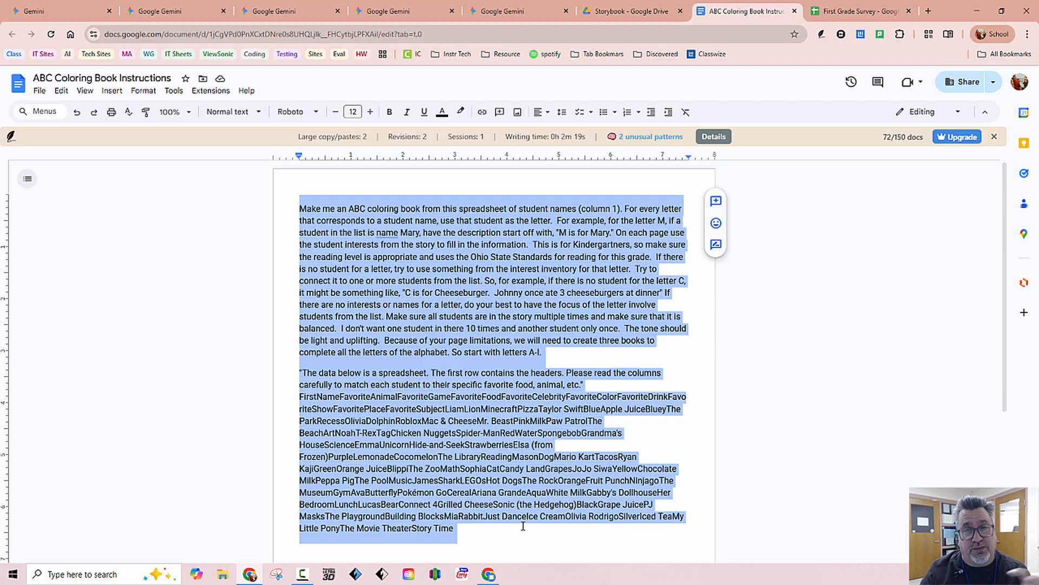